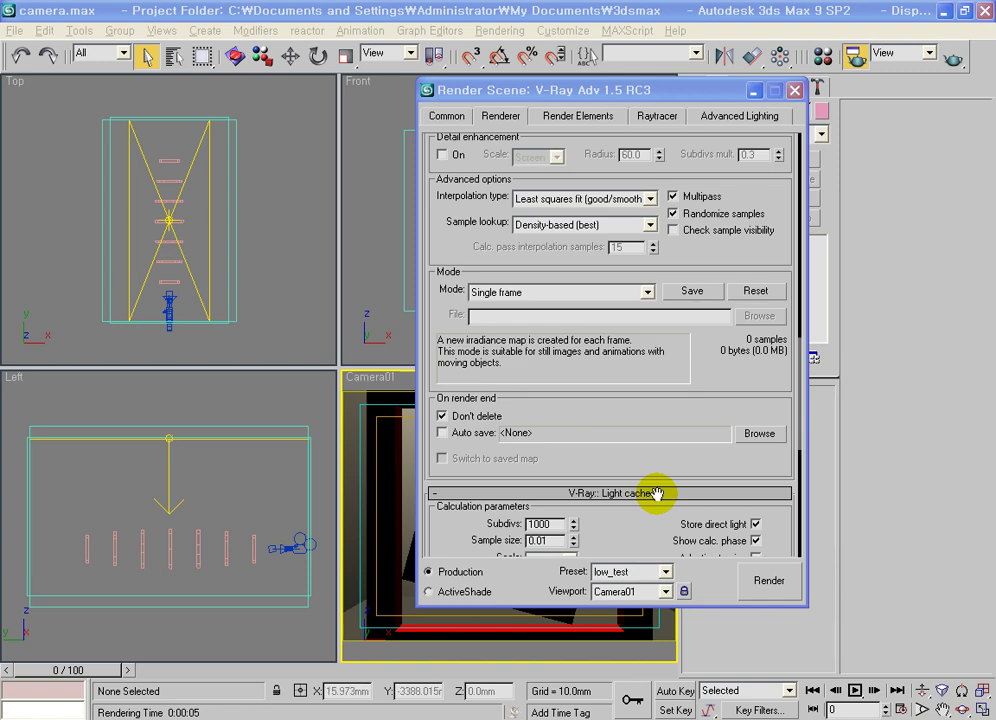
Step: Bring the Render Scene dialog back up and show the V-Ray renderer settings
{"action": "left_click", "coordinate": [756, 91]}
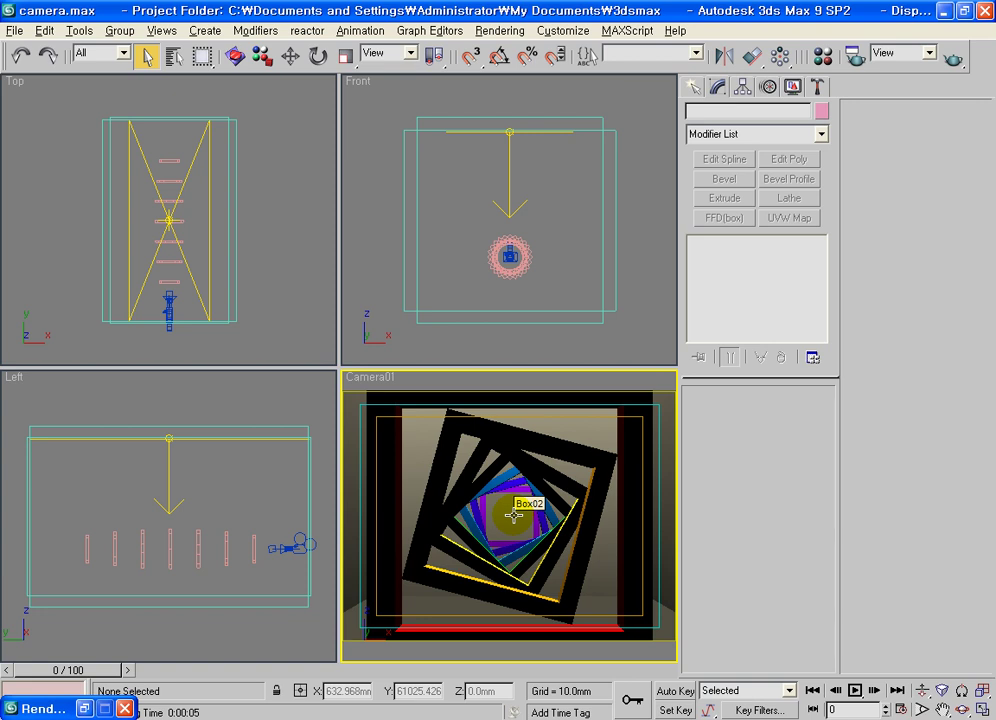
{"action": "left_click", "coordinate": [855, 58]}
{"action": "left_click_drag", "start_coordinate": [446, 484], "coordinate": [438, 151]}
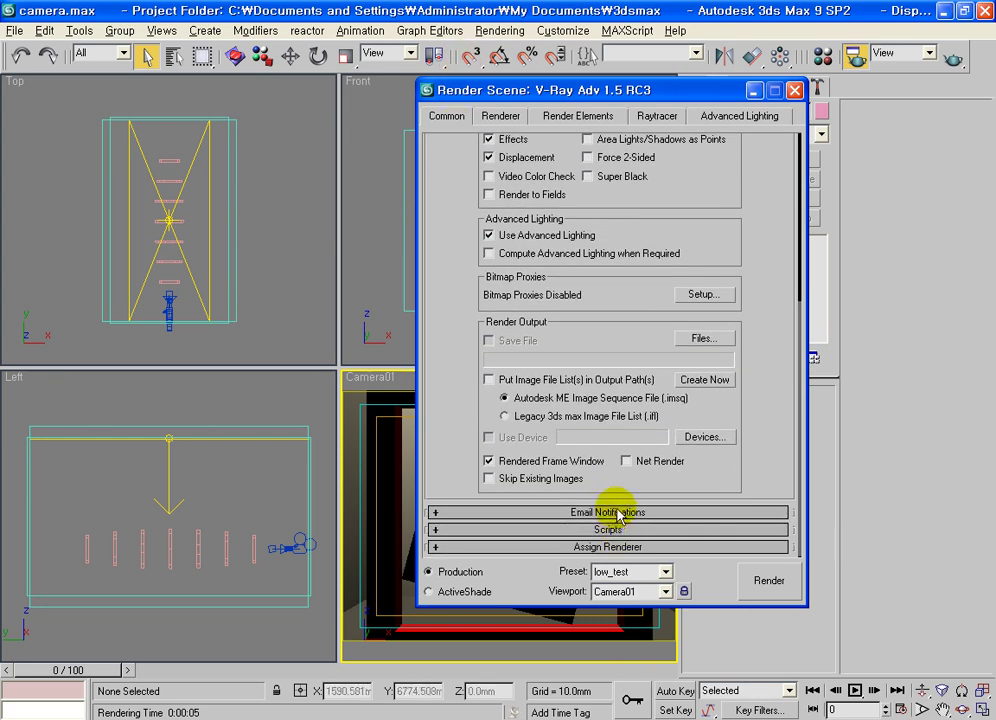
{"action": "left_click", "coordinate": [507, 117]}
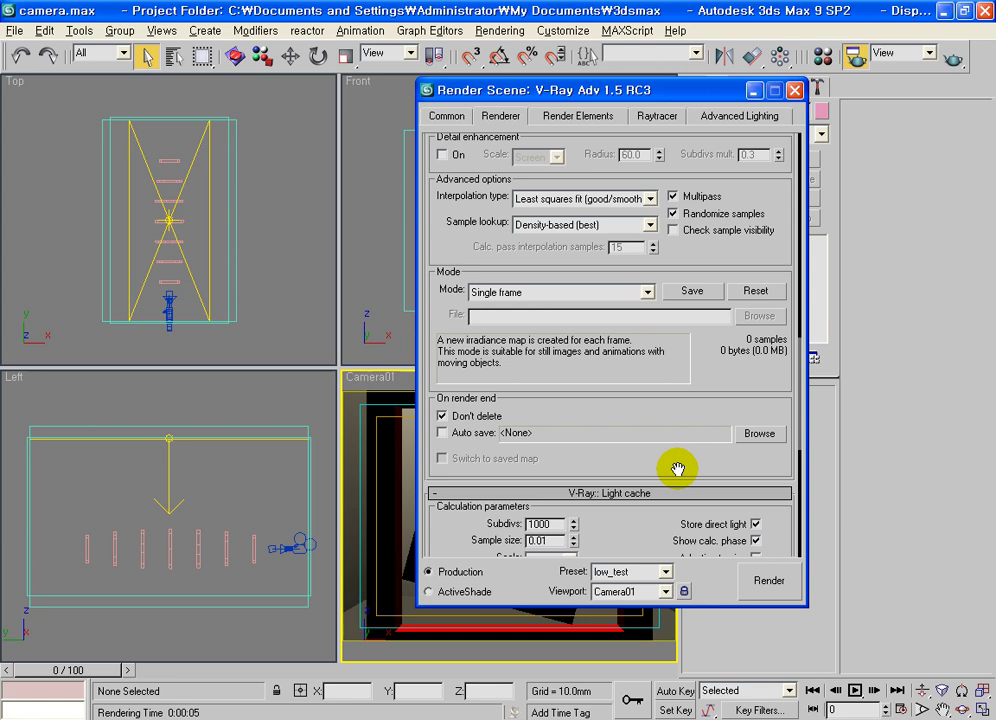
{"action": "scroll", "coordinate": [678, 460], "scroll_direction": "down", "scroll_amount": 5}
{"action": "scroll", "coordinate": [665, 455], "scroll_direction": "down", "scroll_amount": 3}
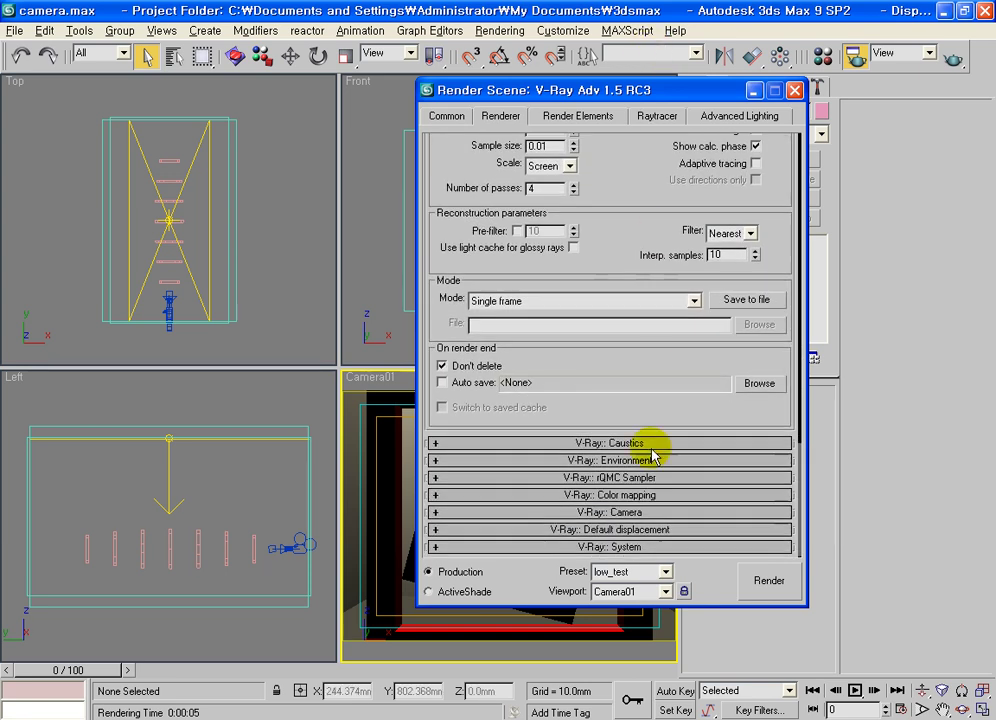
Step: Turn on Depth of field in the V-Ray:: Camera rollout (5.0mm aperture, 200.0mm focal distance)
{"action": "left_click", "coordinate": [638, 512]}
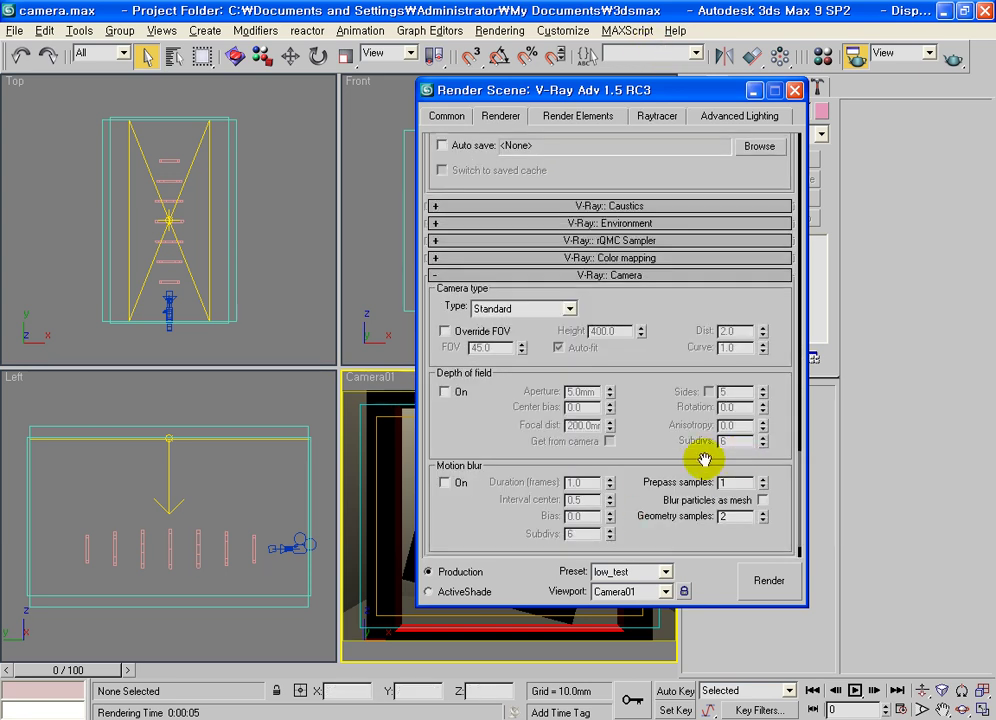
{"action": "left_click", "coordinate": [446, 393]}
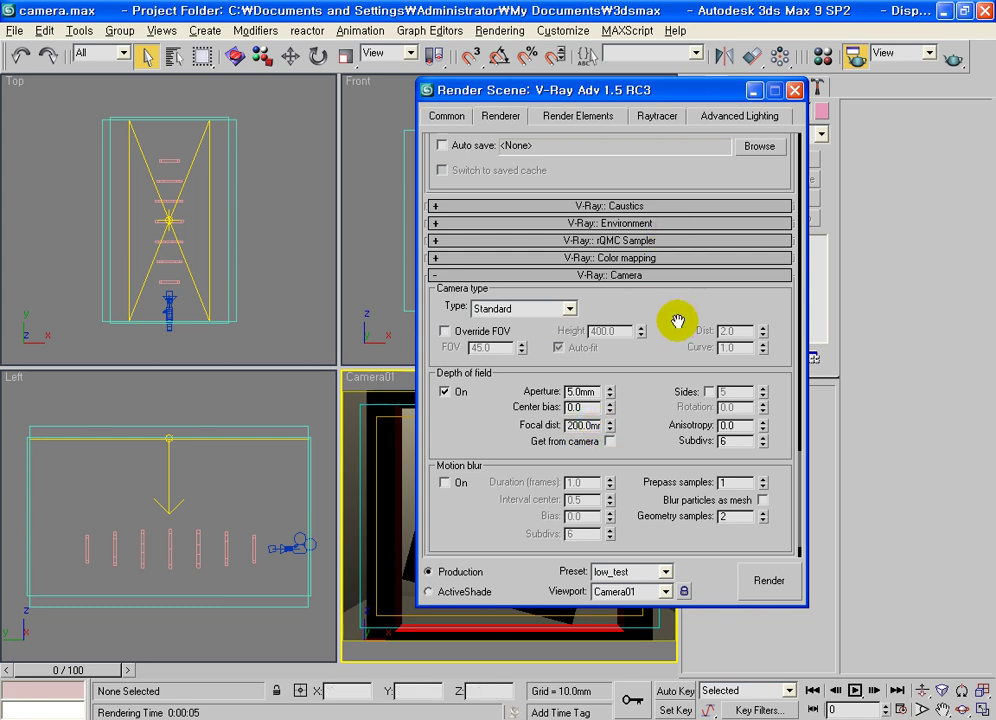
{"action": "left_click_drag", "start_coordinate": [683, 304], "coordinate": [702, 536]}
{"action": "mouse_move", "coordinate": [651, 330]}
{"action": "left_mouse_down"}
{"action": "mouse_move", "coordinate": [651, 570]}
{"action": "mouse_move", "coordinate": [651, 525]}
{"action": "left_mouse_up"}
{"action": "left_click_drag", "start_coordinate": [563, 264], "coordinate": [575, 452]}
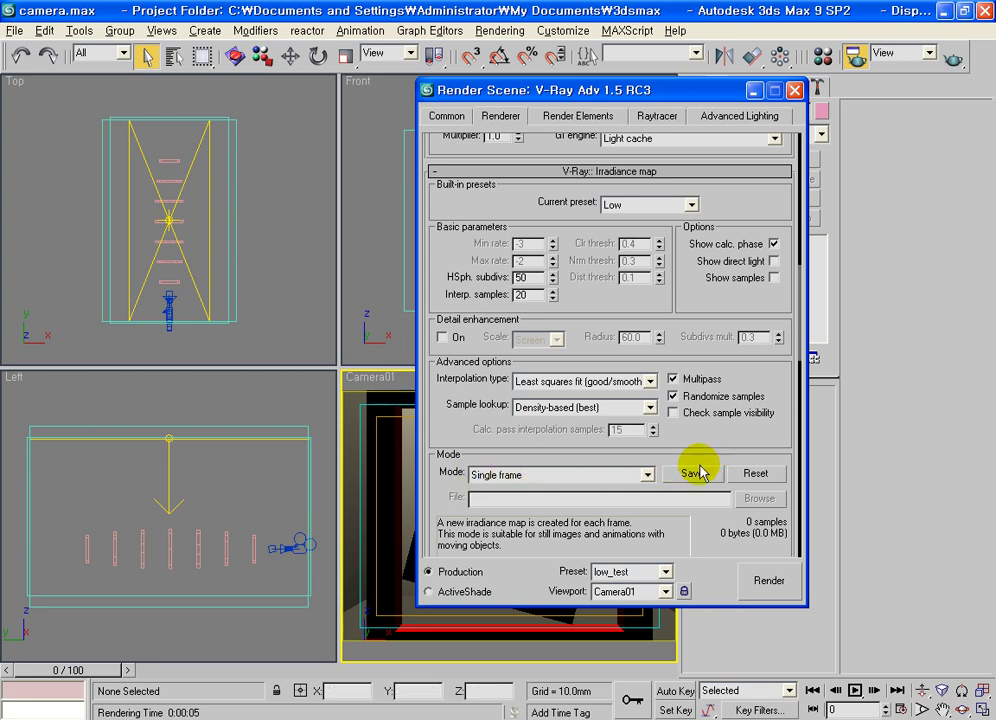
Step: Set the irradiance map Mode to From file and load a.vrmap
{"action": "left_click", "coordinate": [585, 475]}
{"action": "left_click", "coordinate": [559, 509]}
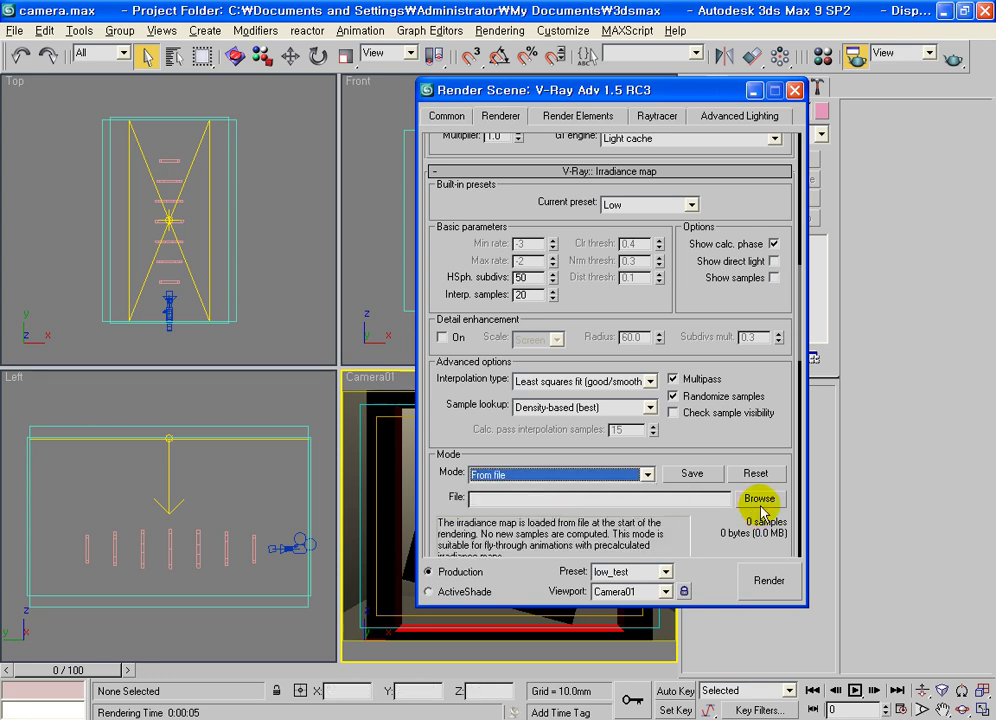
{"action": "left_click", "coordinate": [759, 498]}
{"action": "left_click", "coordinate": [139, 103]}
{"action": "double_click", "coordinate": [142, 107]}
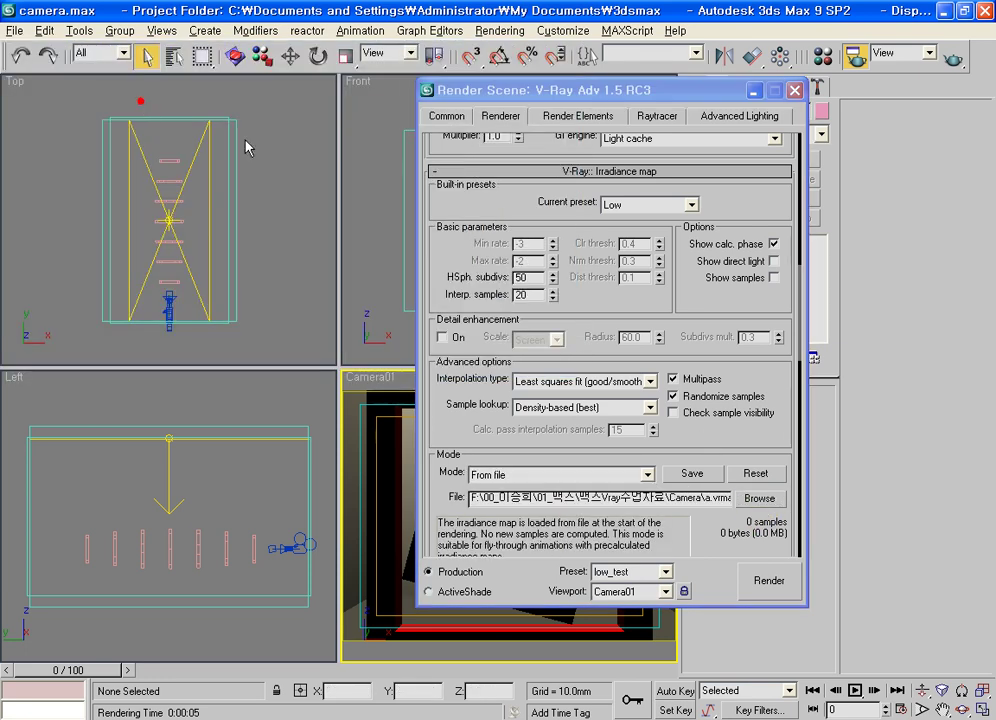
Step: Set the light cache Mode to From file and load b.vrlmap
{"action": "scroll", "coordinate": [640, 480], "scroll_direction": "down", "scroll_amount": 8}
{"action": "left_click", "coordinate": [512, 409]}
{"action": "left_click", "coordinate": [514, 451]}
{"action": "left_click", "coordinate": [755, 437]}
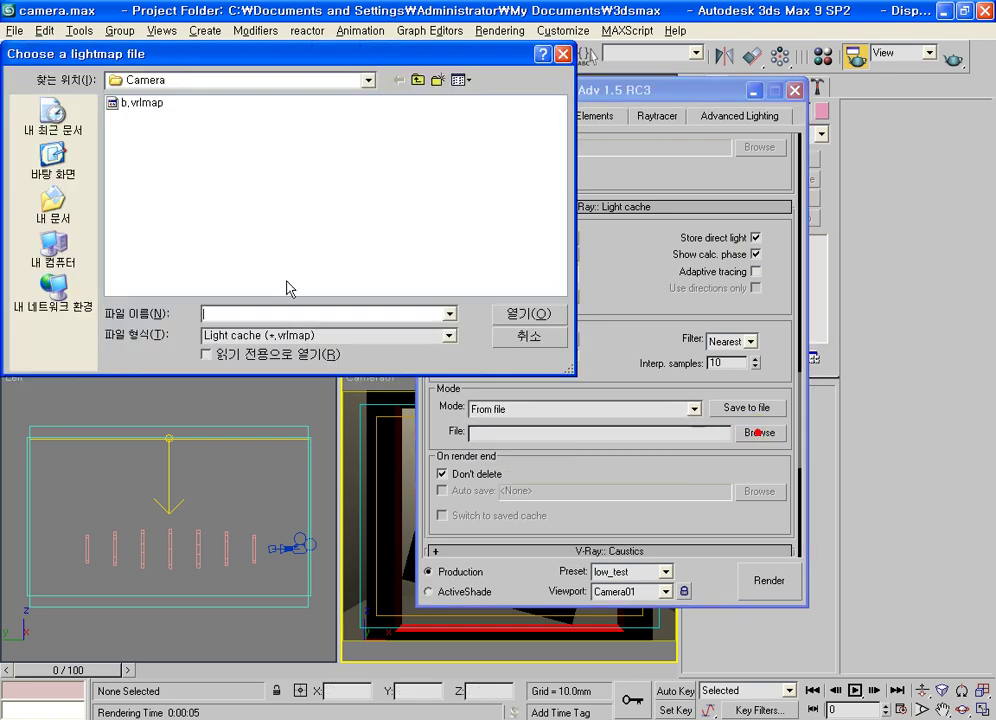
{"action": "double_click", "coordinate": [136, 107]}
{"action": "left_click_drag", "start_coordinate": [645, 490], "coordinate": [629, 89]}
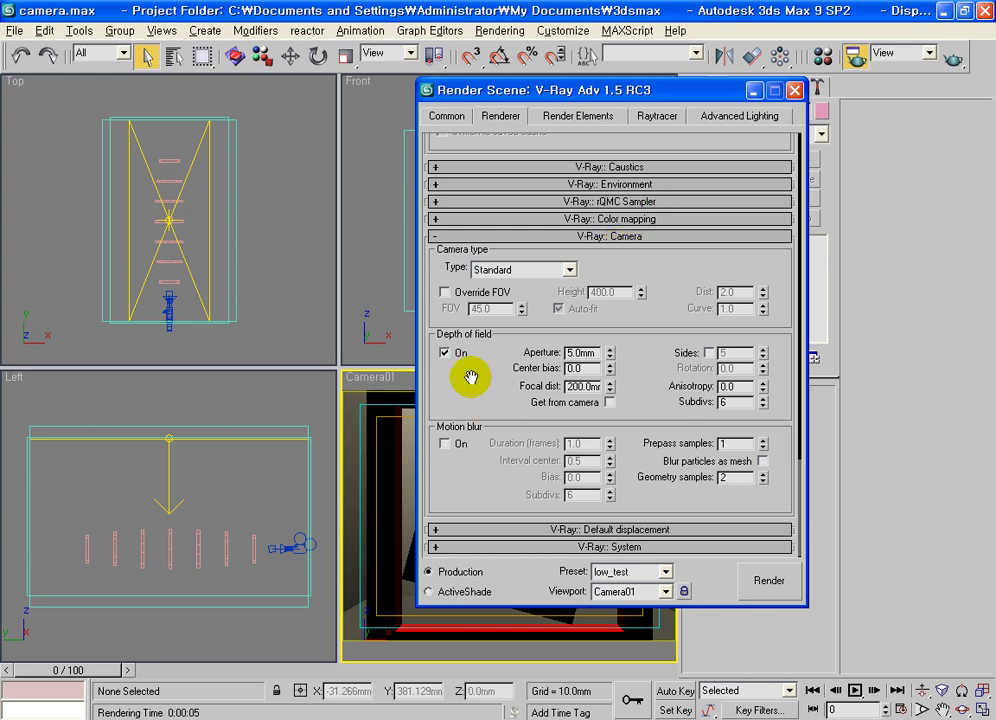
Step: Render the Camera01 view with depth of field and move the frame window to the left
{"action": "left_click", "coordinate": [767, 580]}
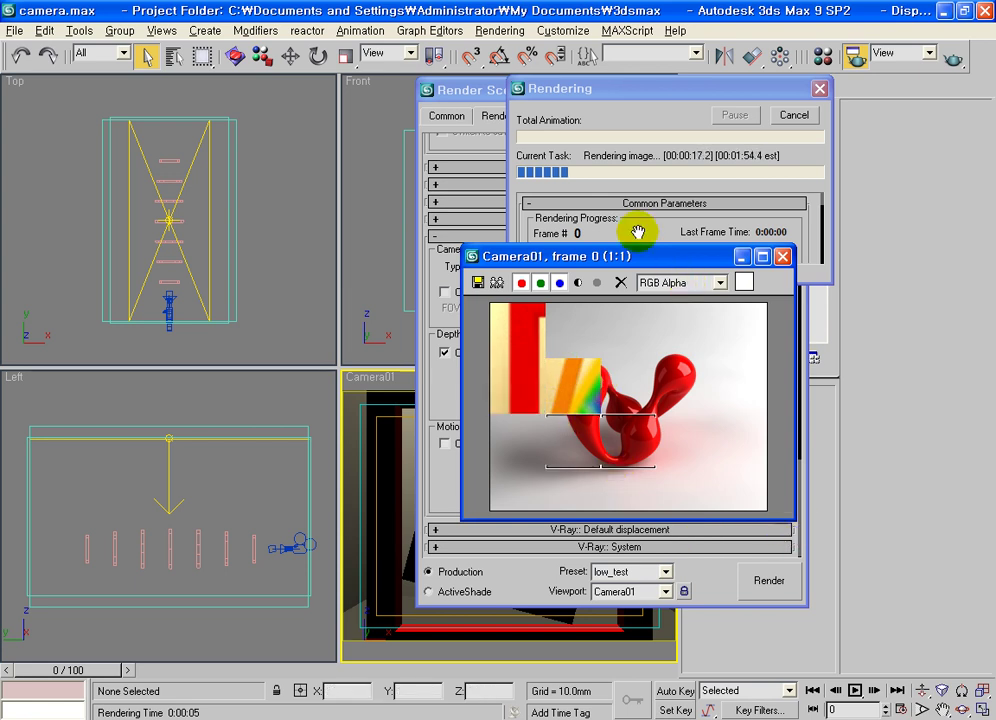
{"action": "mouse_move", "coordinate": [651, 258]}
{"action": "left_mouse_down"}
{"action": "mouse_move", "coordinate": [299, 193]}
{"action": "mouse_move", "coordinate": [299, 180]}
{"action": "left_mouse_up"}
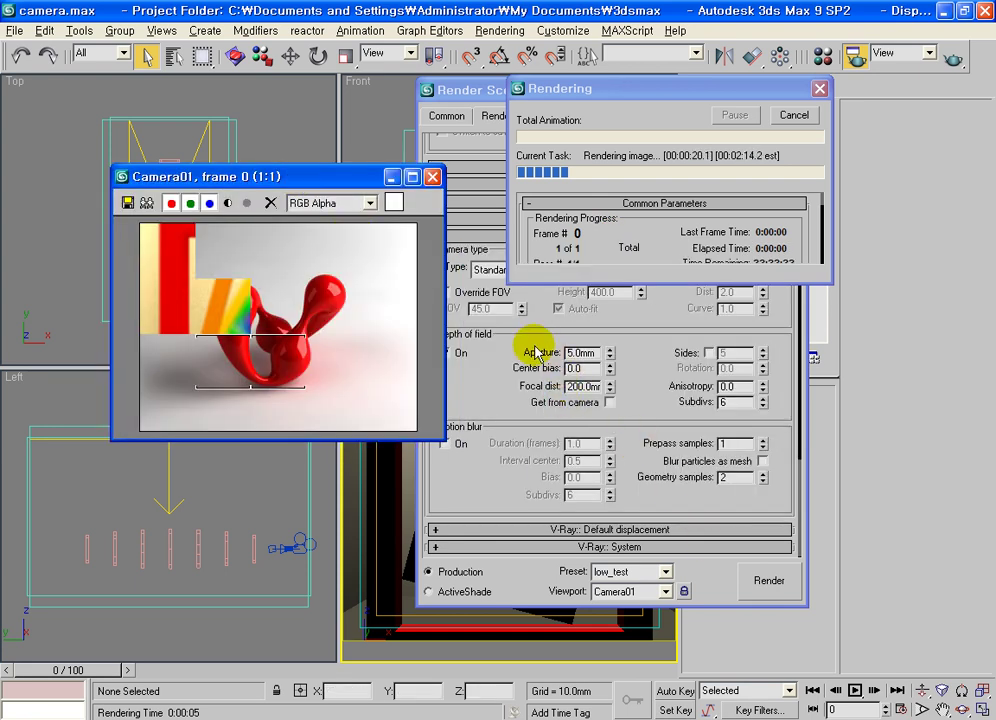
{"action": "left_click", "coordinate": [580, 352]}
Step: Select the depth-of-field focal distance value while the blurred render completes
{"action": "left_click", "coordinate": [574, 386]}
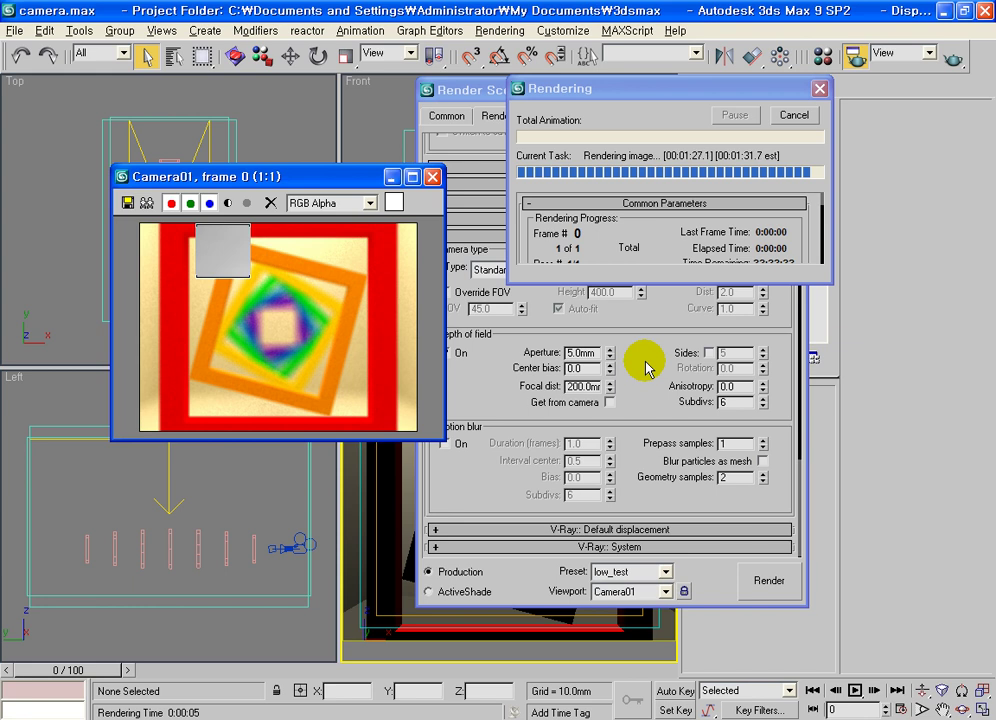
Step: Enable Get from camera for focal distance, then clone the first render beside the original
{"action": "left_click", "coordinate": [609, 401]}
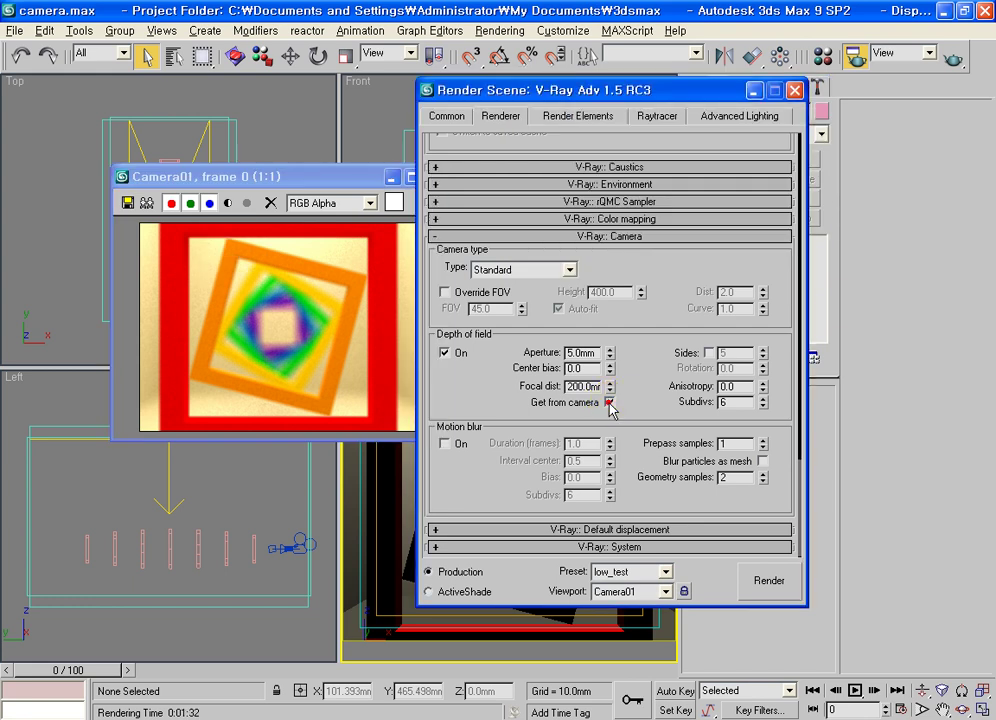
{"action": "left_click_drag", "start_coordinate": [356, 178], "coordinate": [898, 100]}
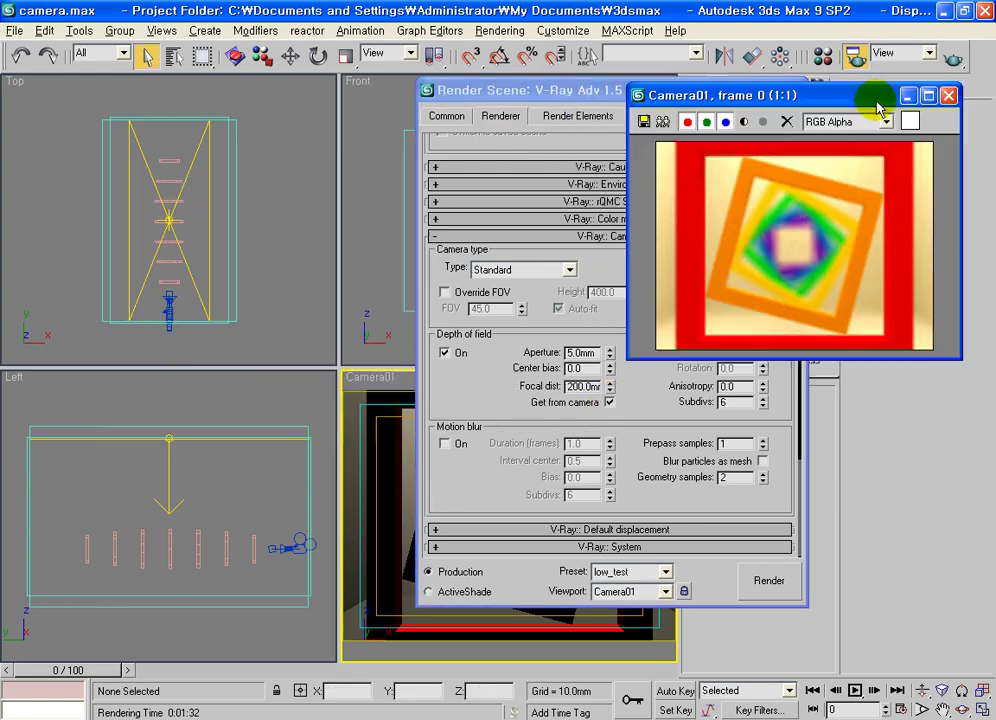
{"action": "left_click", "coordinate": [663, 121]}
{"action": "left_click_drag", "start_coordinate": [547, 256], "coordinate": [526, 106]}
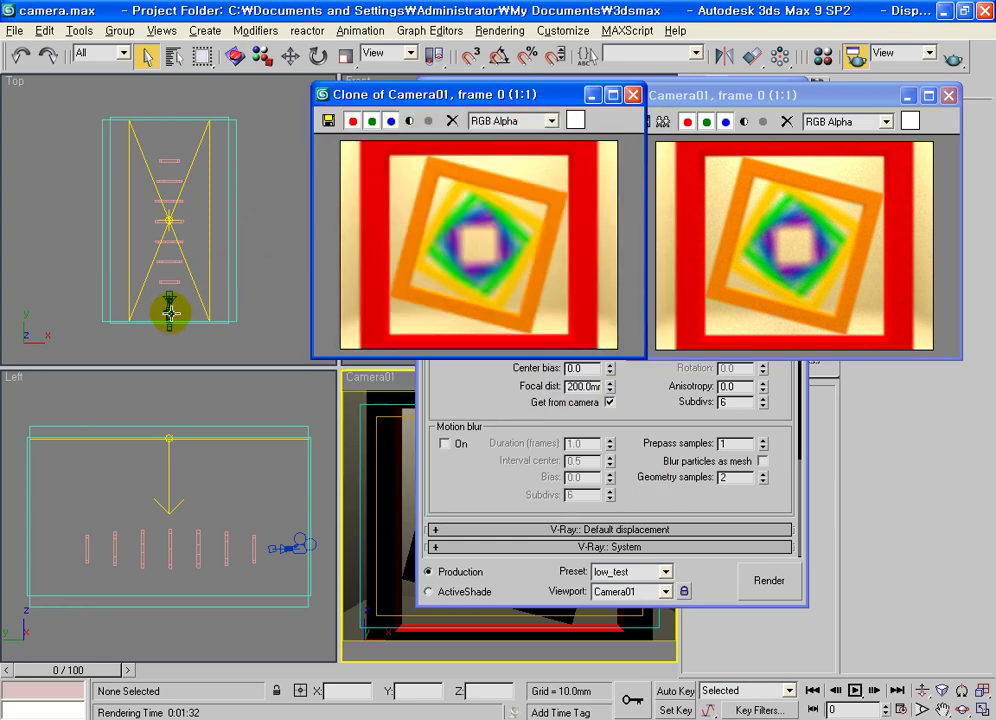
Step: Move the camera target farther along the tunnel in Top view and start a new render
{"action": "left_click", "coordinate": [169, 313]}
{"action": "left_click", "coordinate": [169, 315]}
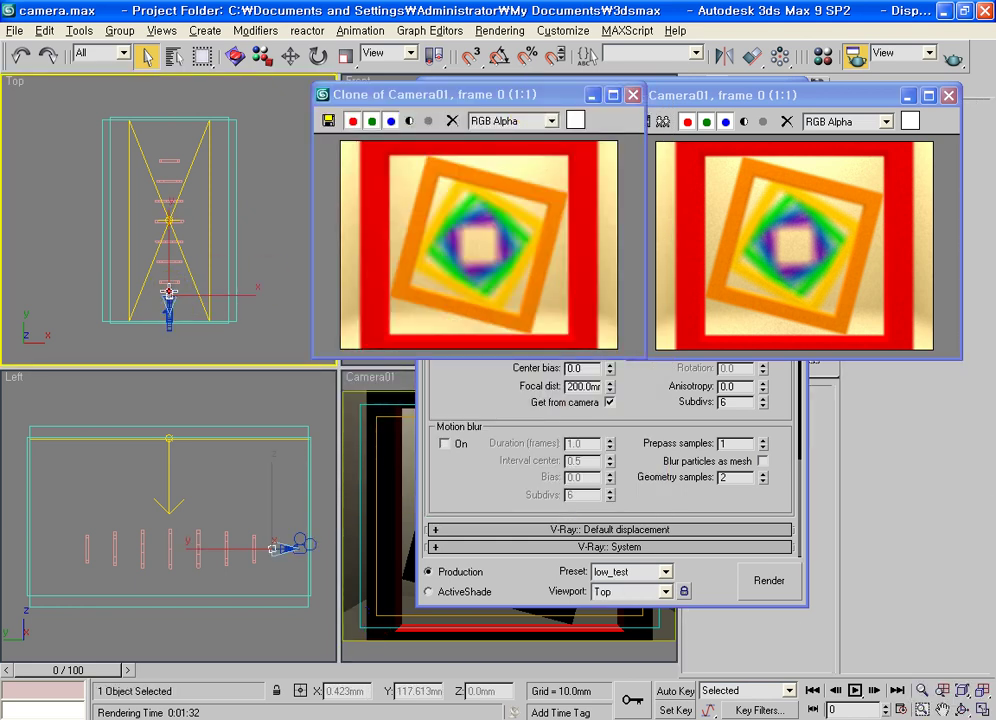
{"action": "key", "text": "w"}
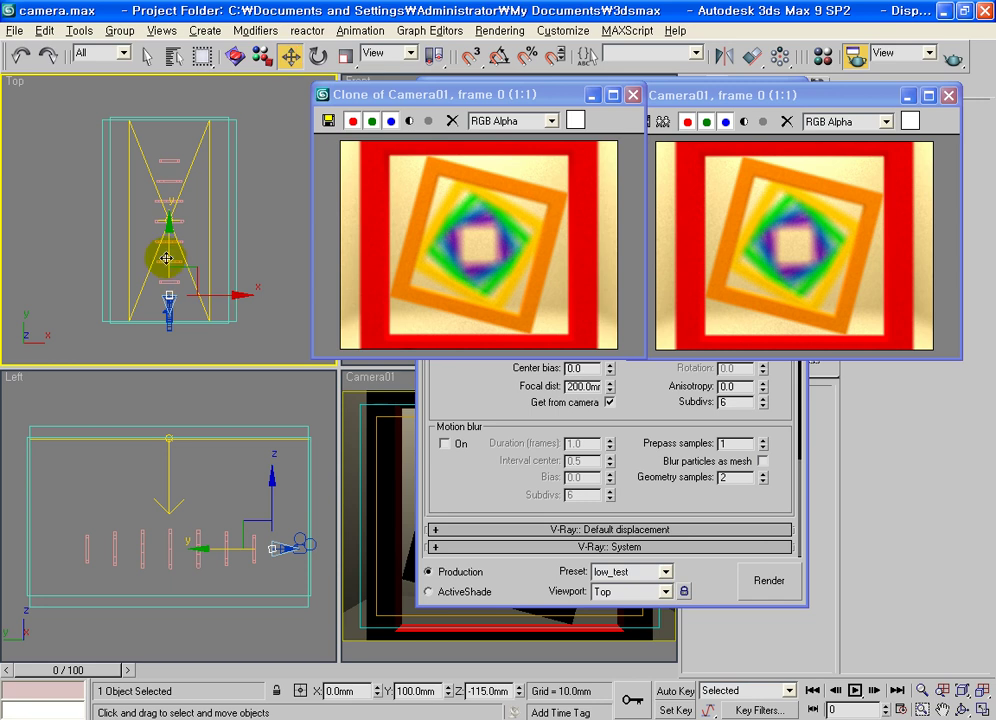
{"action": "left_click_drag", "start_coordinate": [169, 231], "coordinate": [487, 298]}
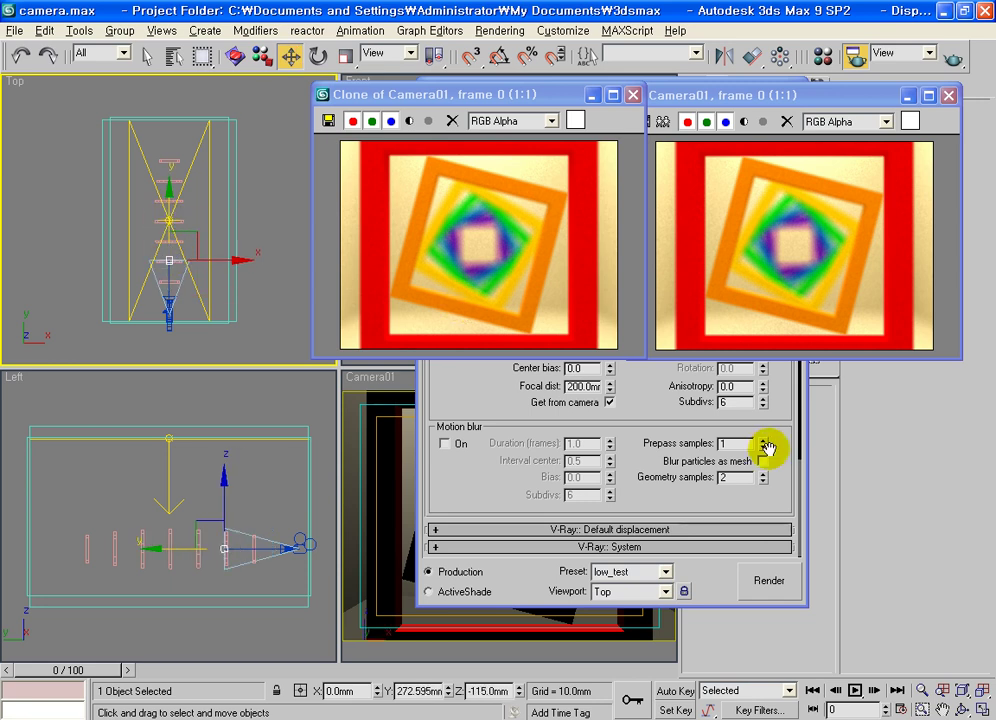
{"action": "left_click", "coordinate": [714, 505]}
{"action": "left_click", "coordinate": [767, 583]}
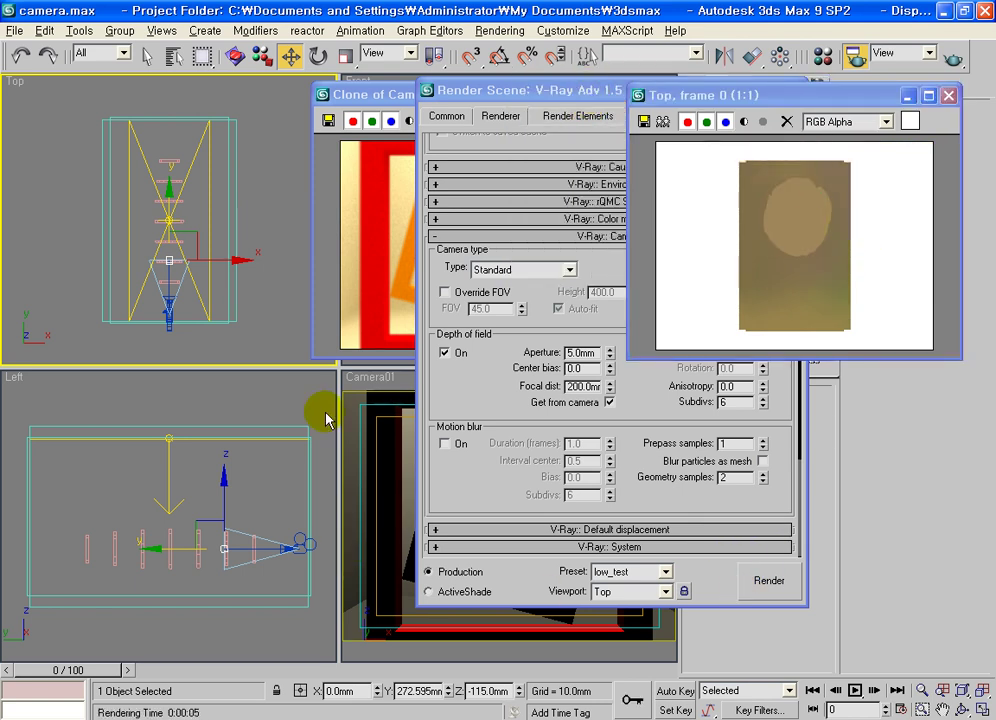
Step: Activate the Camera01 viewport and re-render it with the new focus distance
{"action": "right_click", "coordinate": [371, 484]}
{"action": "left_click", "coordinate": [769, 580]}
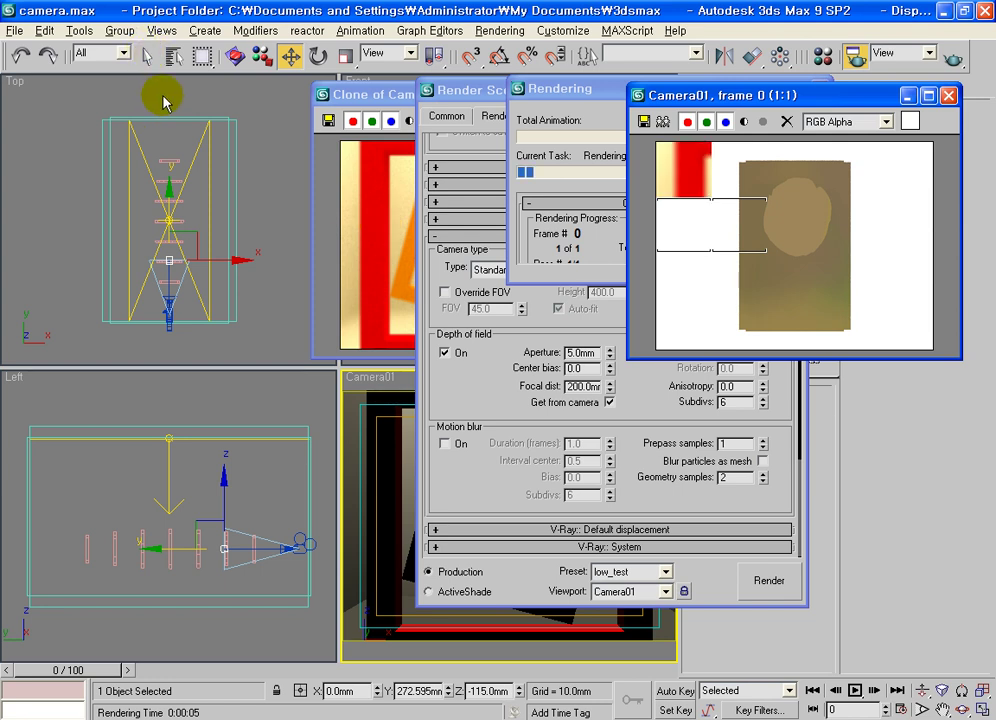
{"action": "left_click", "coordinate": [390, 103]}
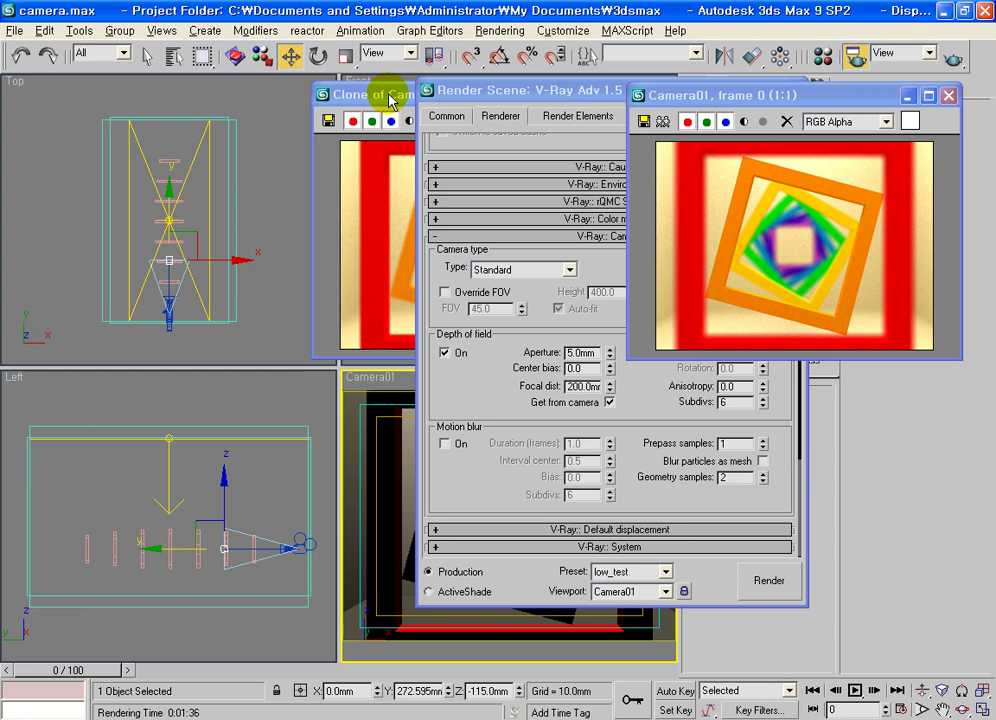
Step: Bring the Clone of Camera01 window to the front next to the new Camera01 render
{"action": "left_click", "coordinate": [390, 97]}
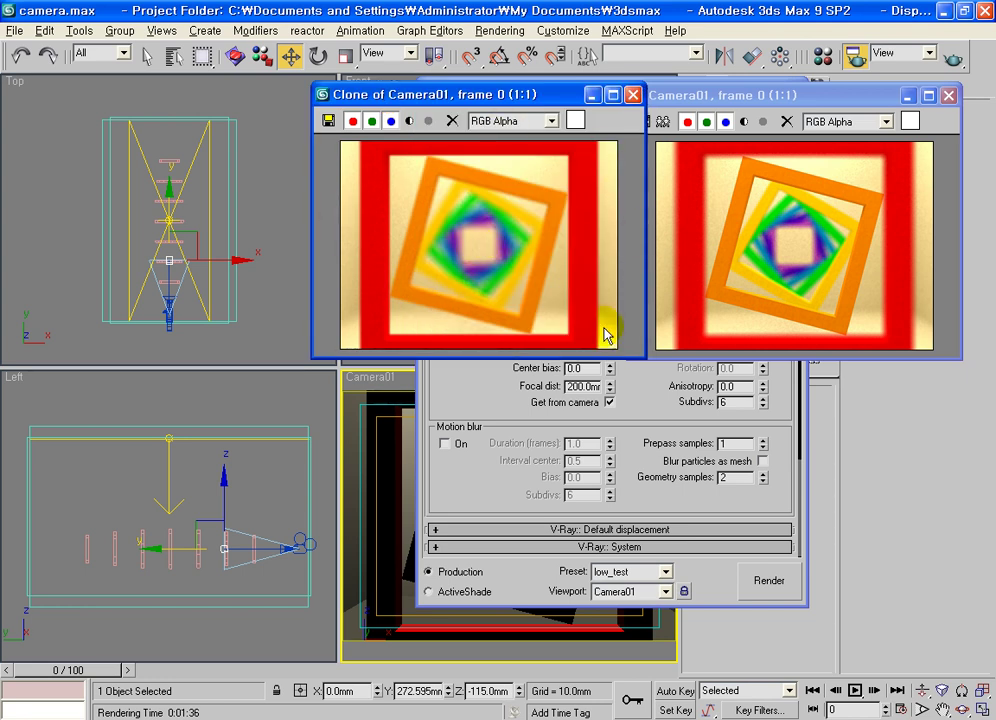